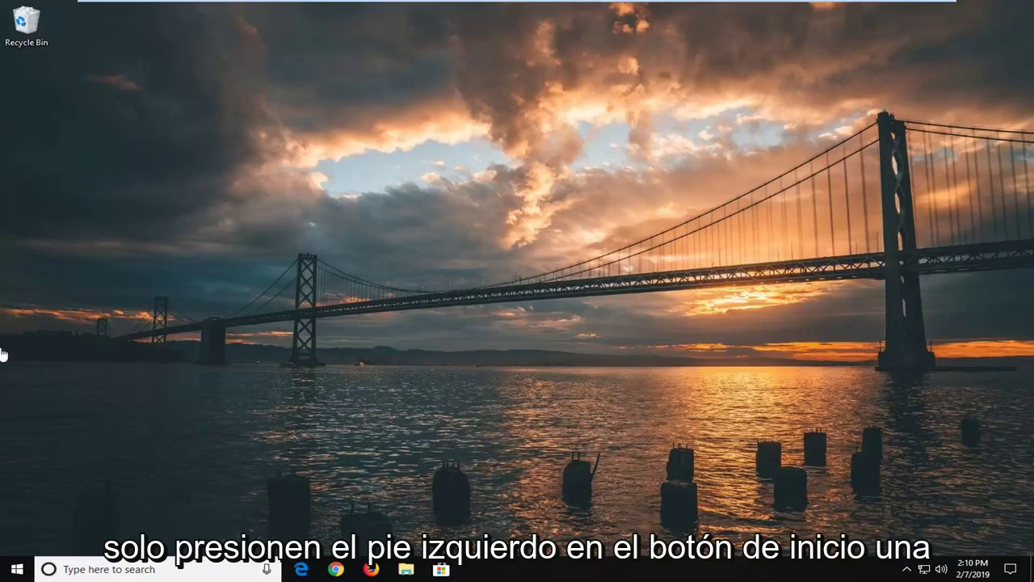
Use the Run dialog to open the folder %LOCALAPPDATA%\Google\Chrome\ in File Explorer
click(17, 569)
text(run)
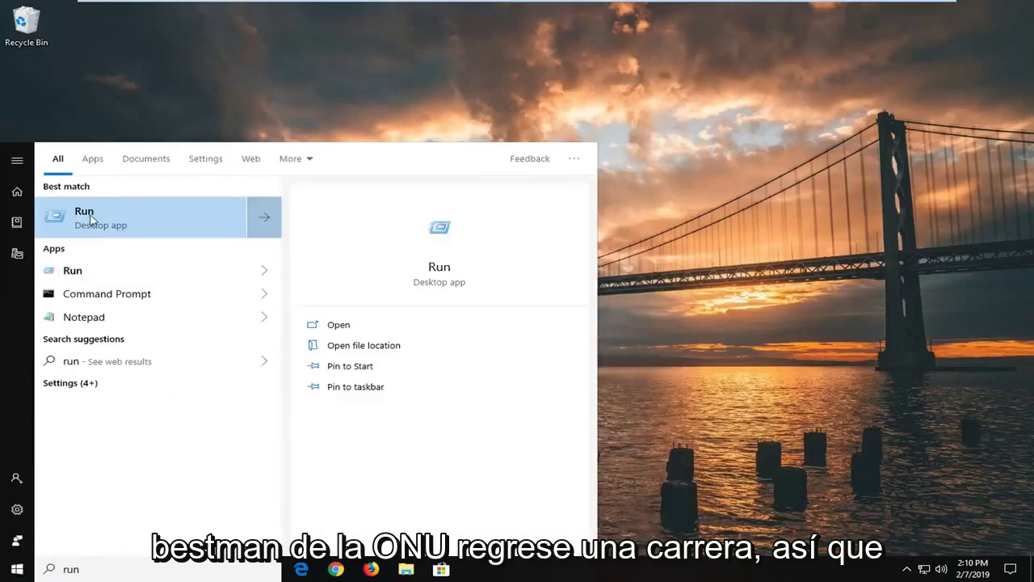
click(107, 222)
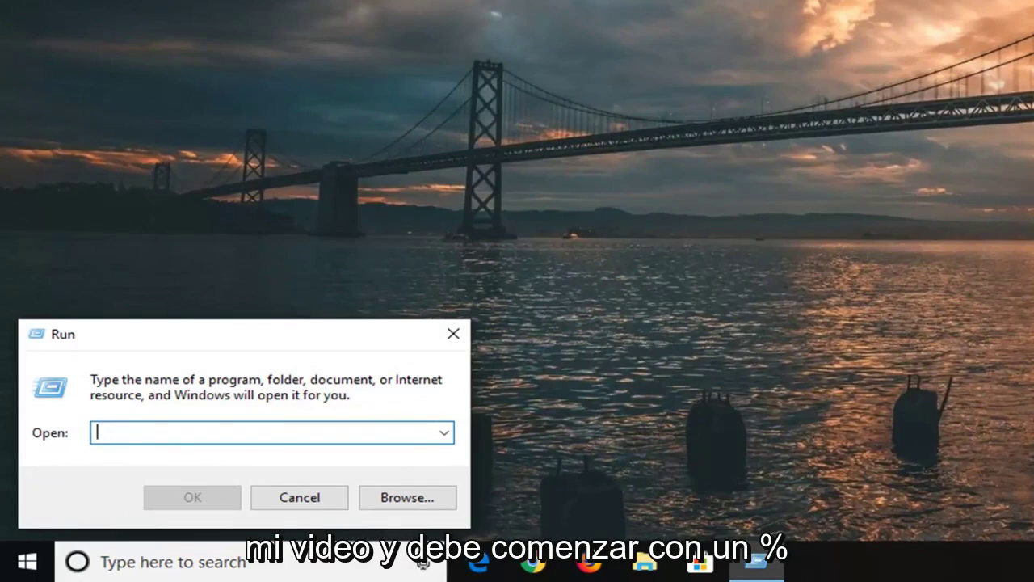
text(%LOCALAPPDATA%\Google\Chrome\)
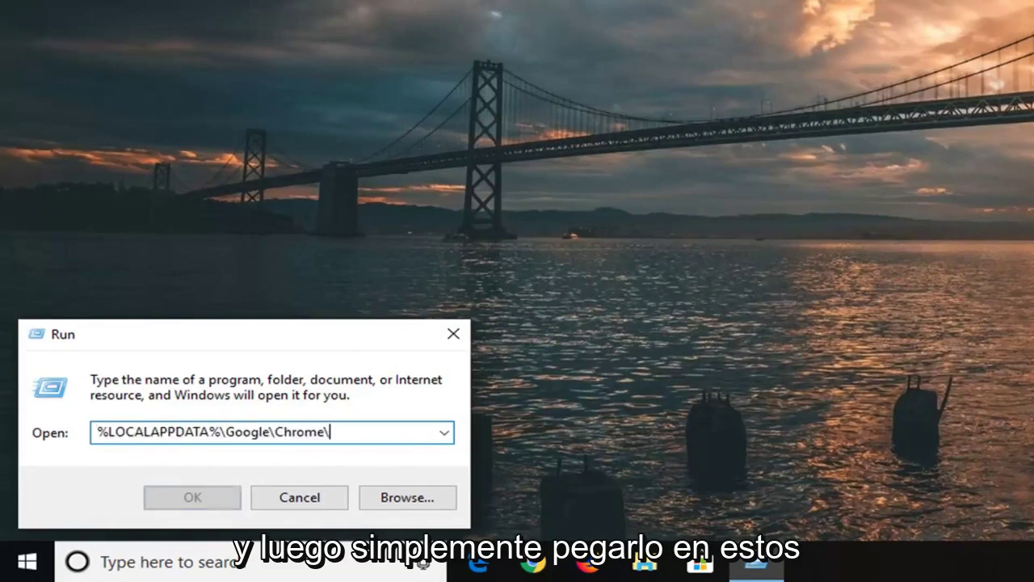
right_click(347, 434)
key(Escape)
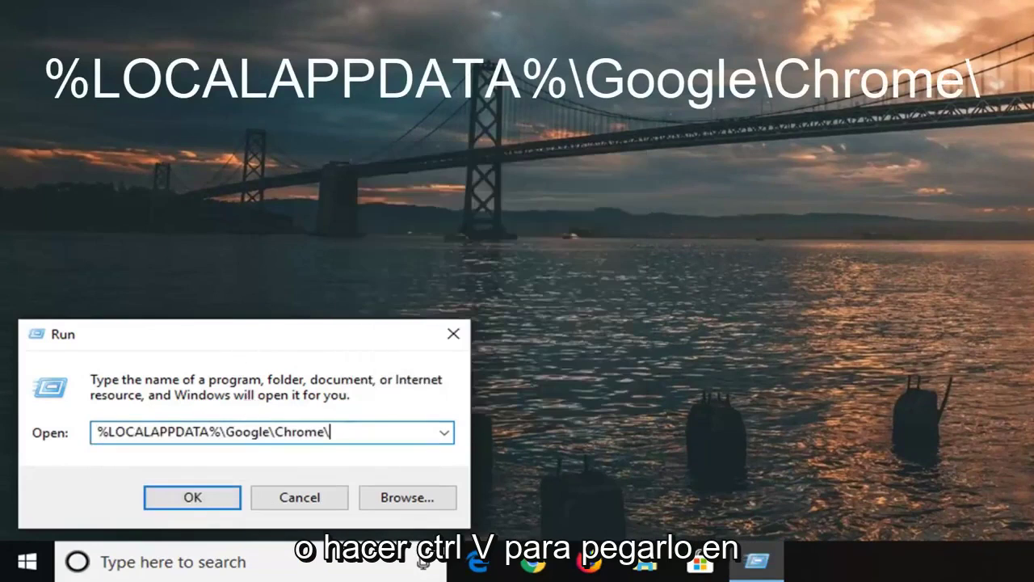
click(191, 502)
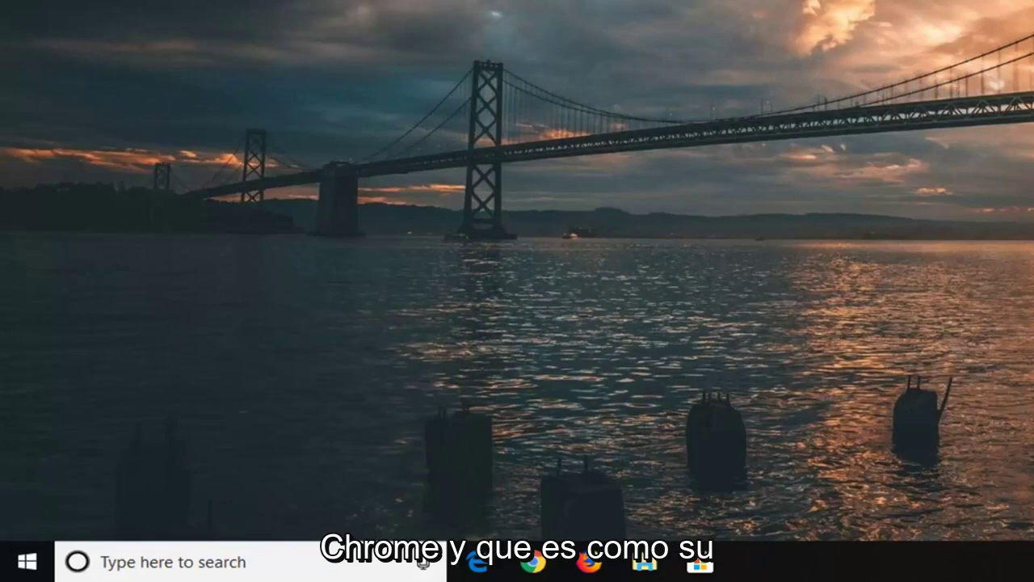
key(super+e)
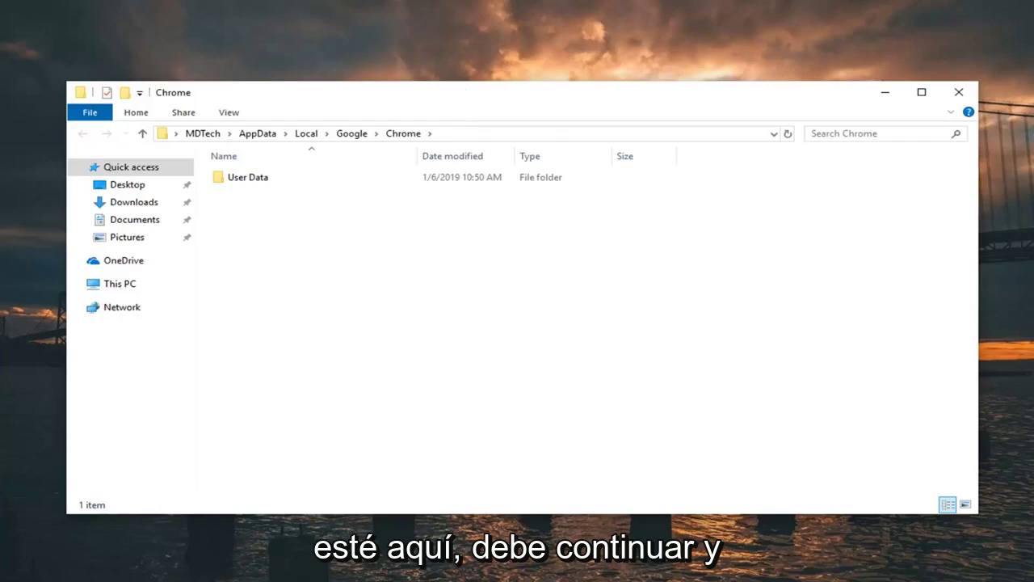
Delete the User Data folder from the Chrome folder and close the folder window
click(256, 181)
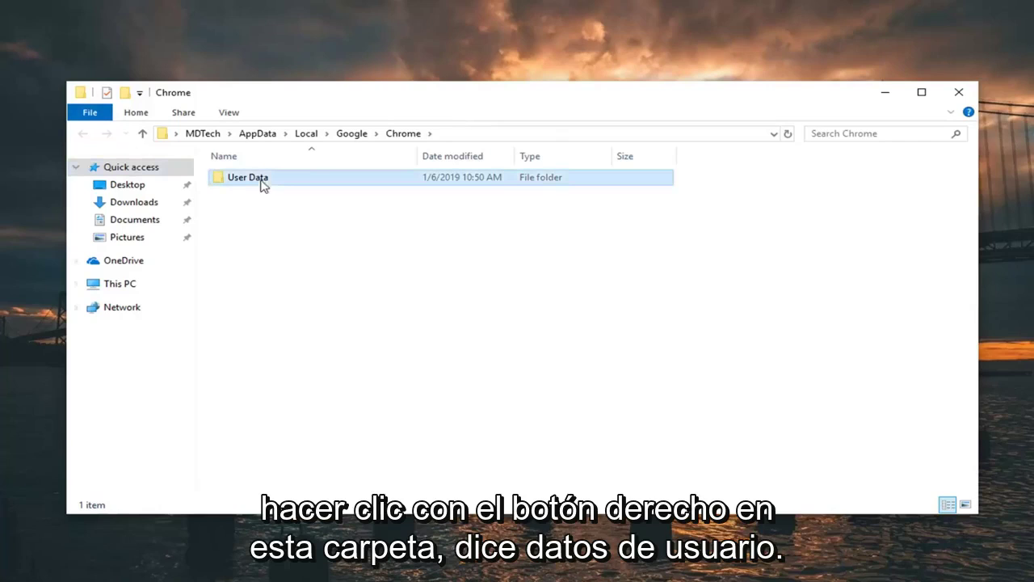
right_click(246, 178)
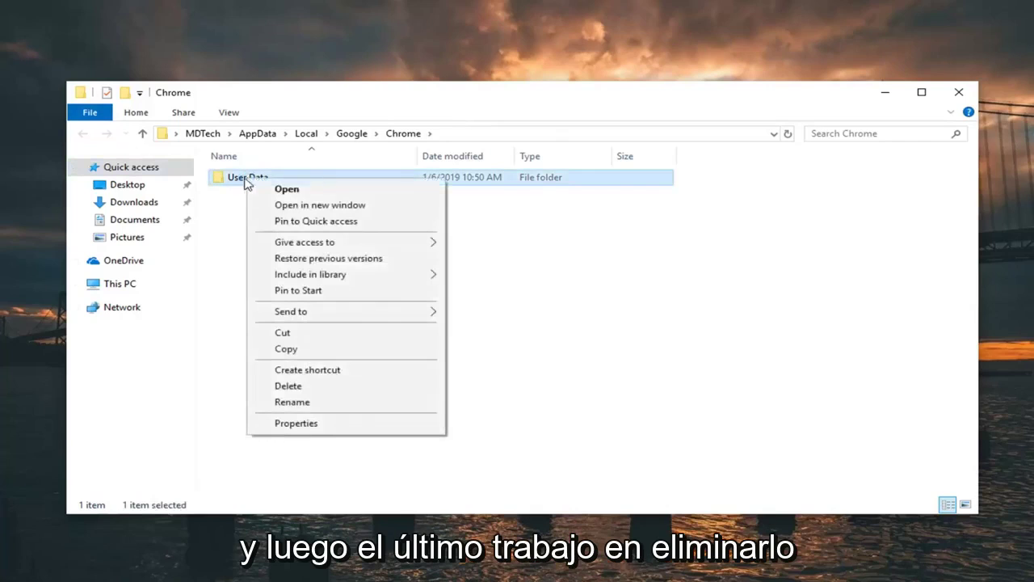
click(294, 388)
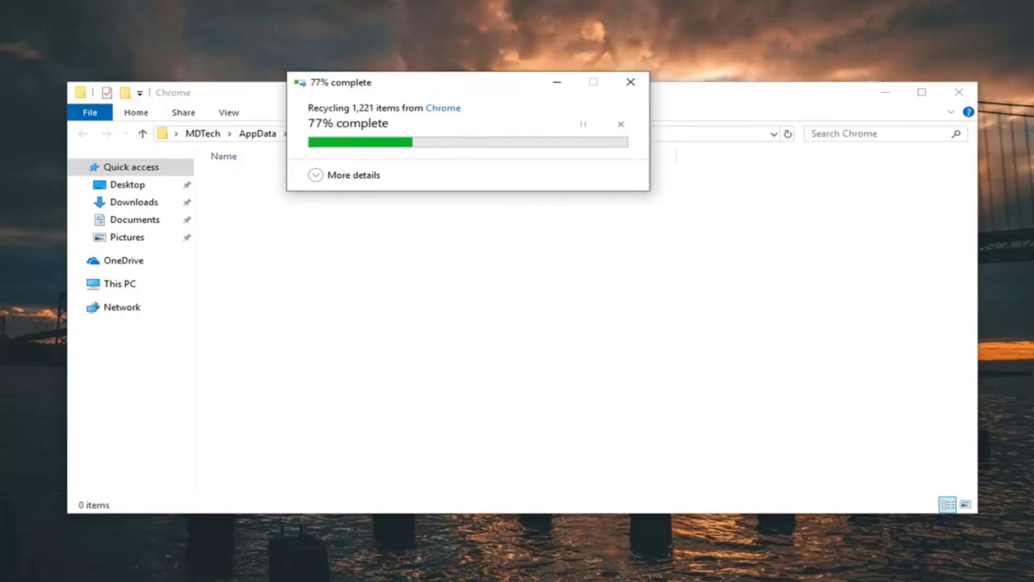
click(959, 91)
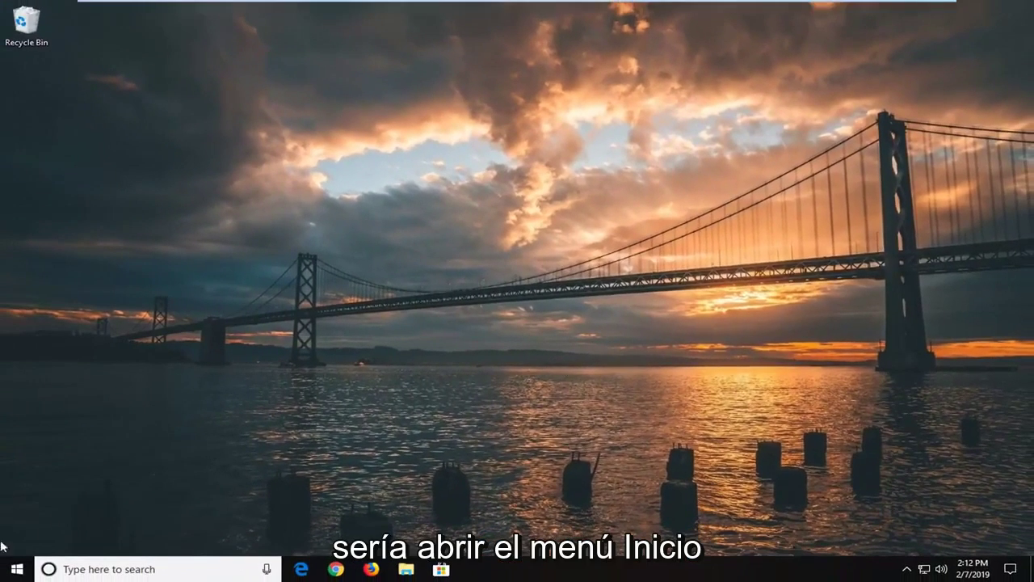
Search for chrome, open the file location of Google Chrome, and show the properties of its shortcut
click(16, 569)
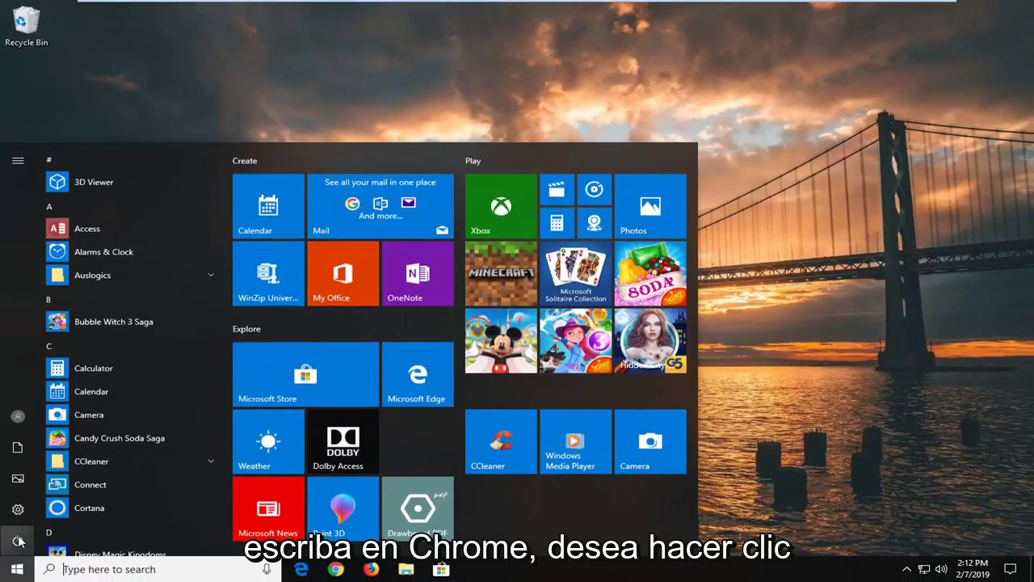
text(chrome)
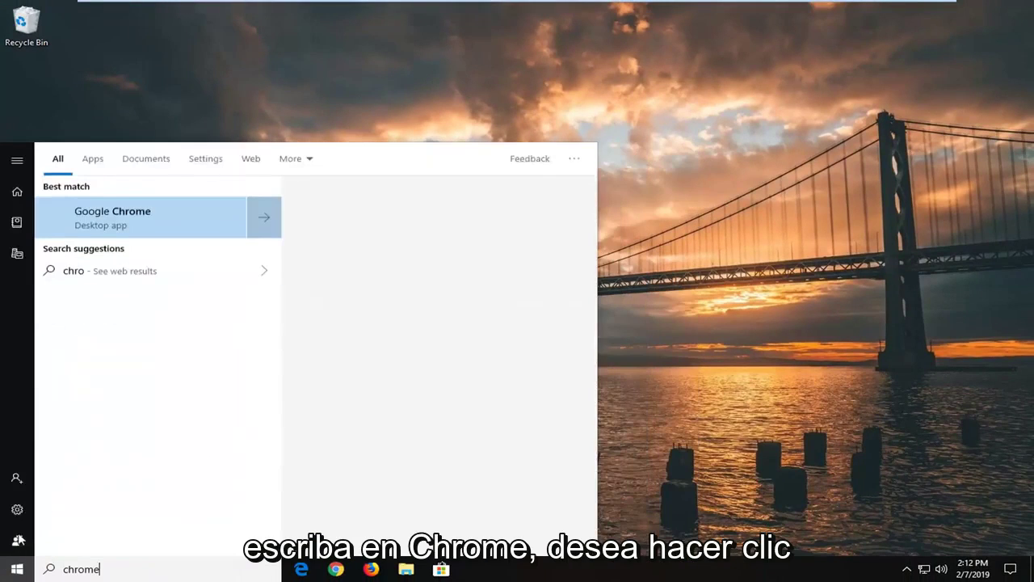
right_click(102, 217)
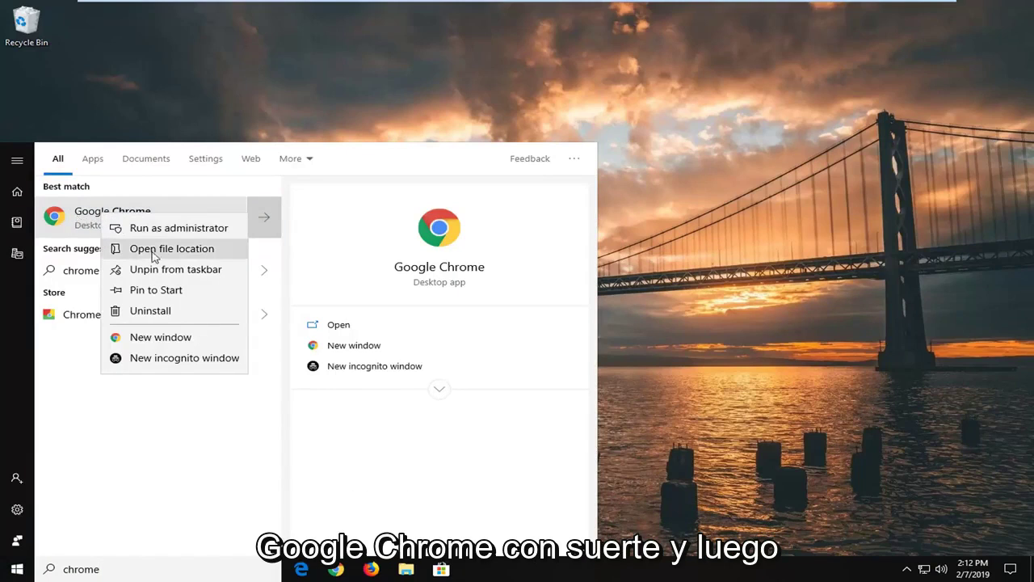
click(181, 254)
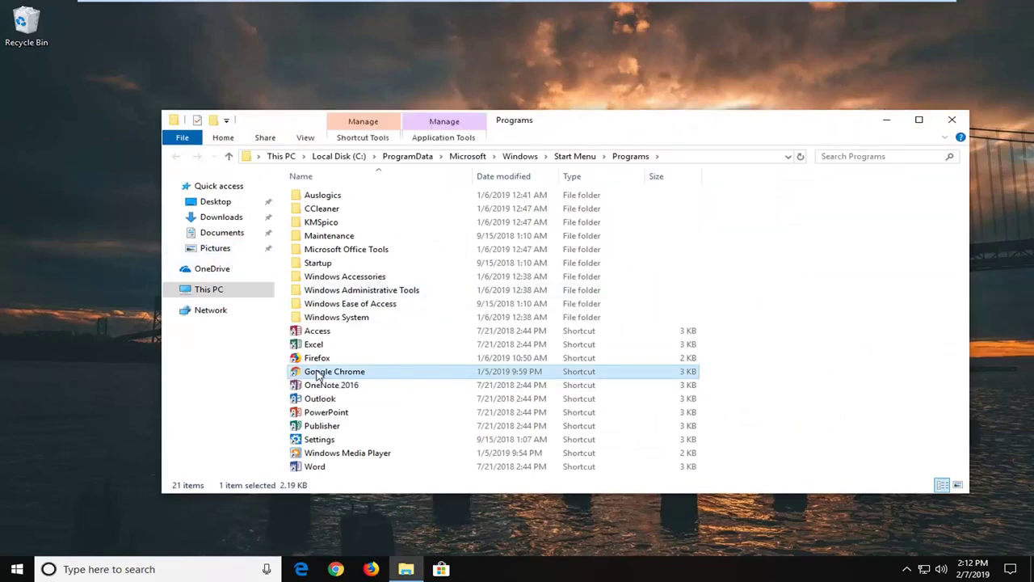
right_click(318, 375)
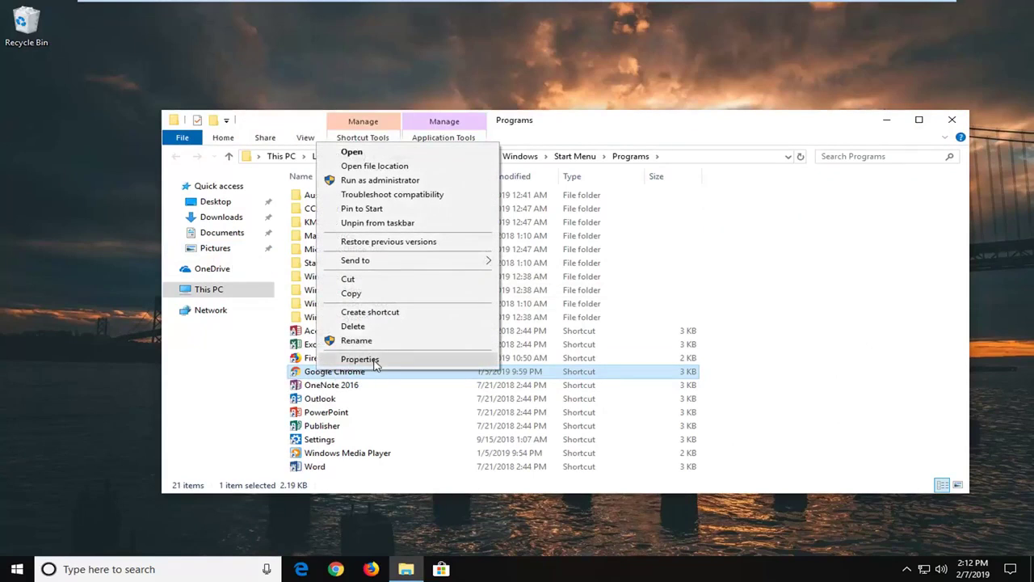
click(360, 359)
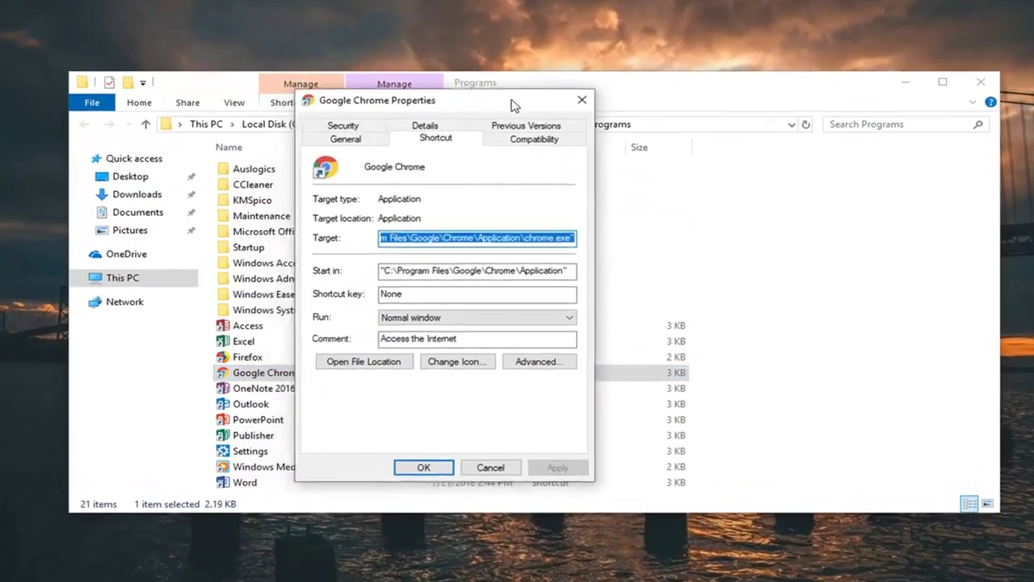
Enable reduced color mode with 8-bit (256) color in the shortcut's compatibility settings, then close the properties and the Programs folder
drag(514, 105, 520, 102)
click(529, 142)
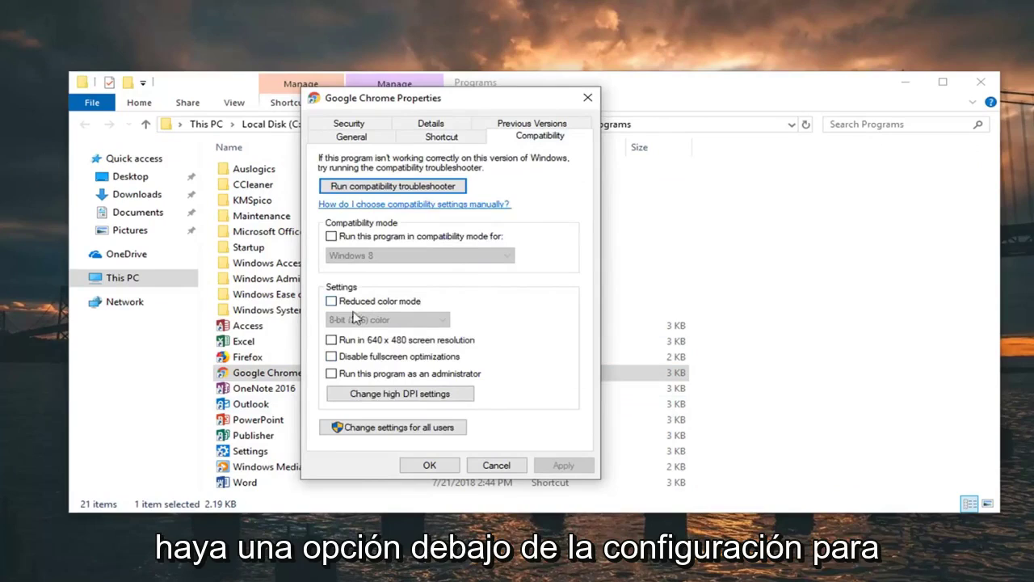
click(332, 302)
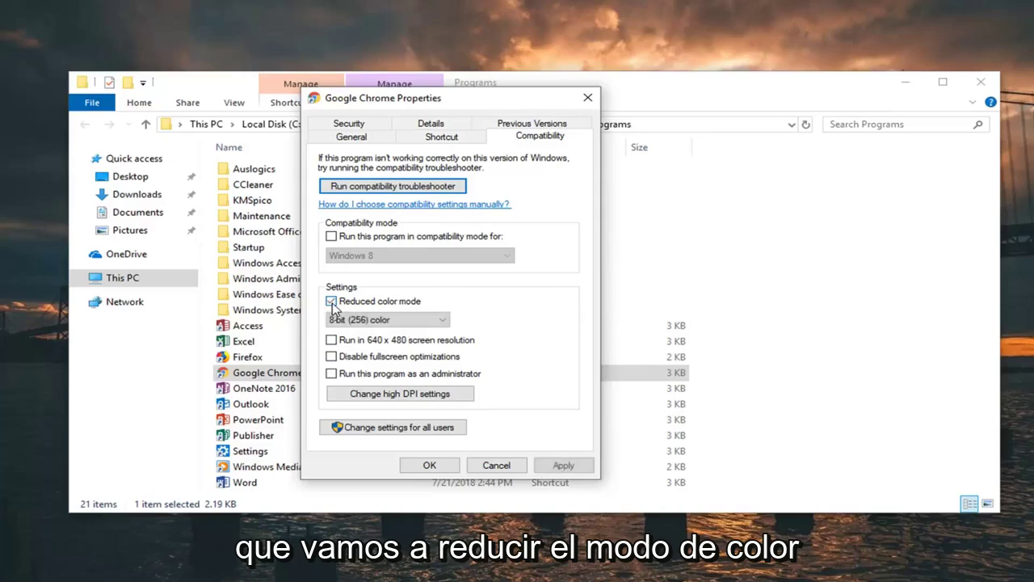
click(366, 323)
click(343, 332)
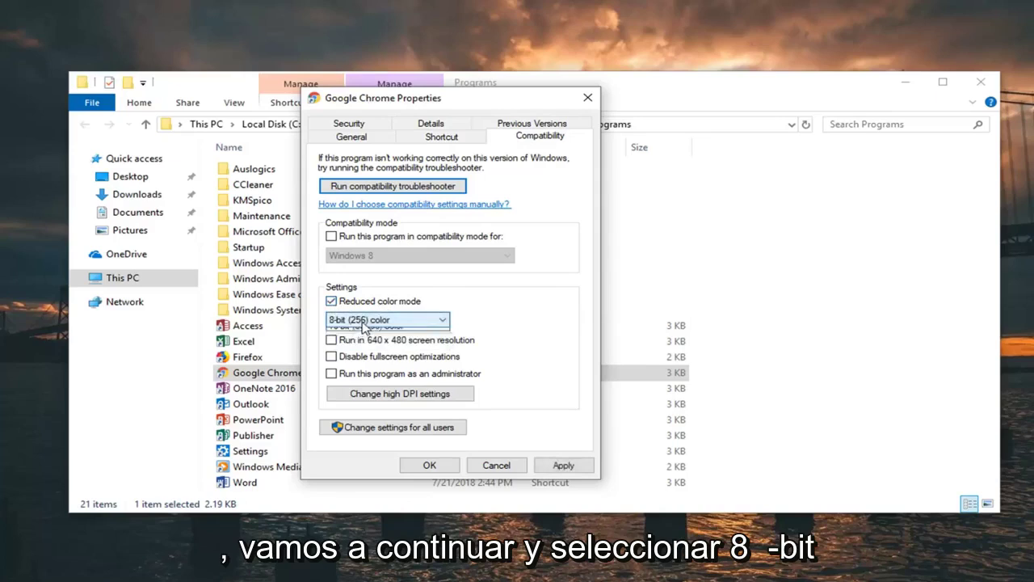
click(341, 316)
click(525, 318)
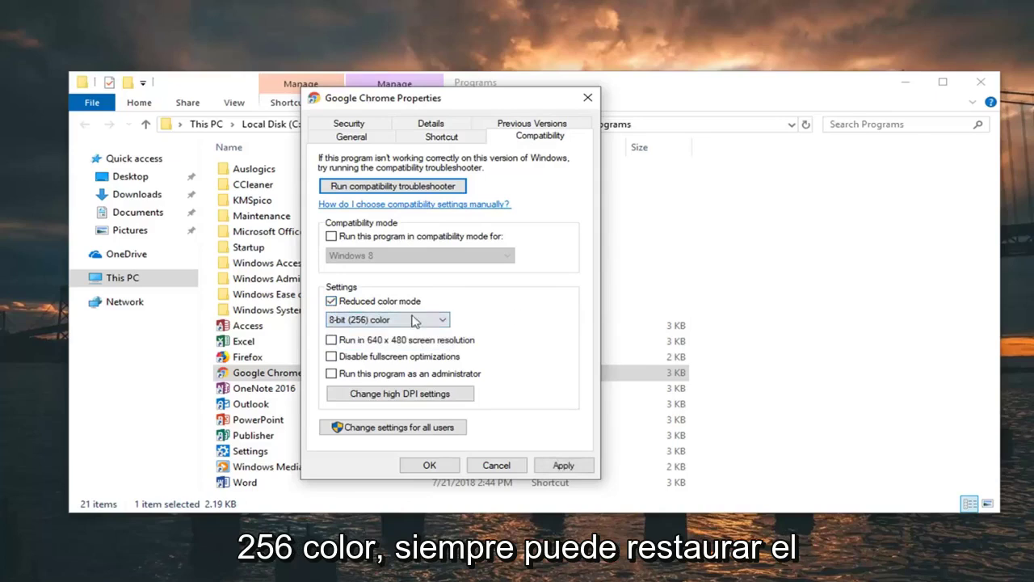
click(332, 302)
click(331, 302)
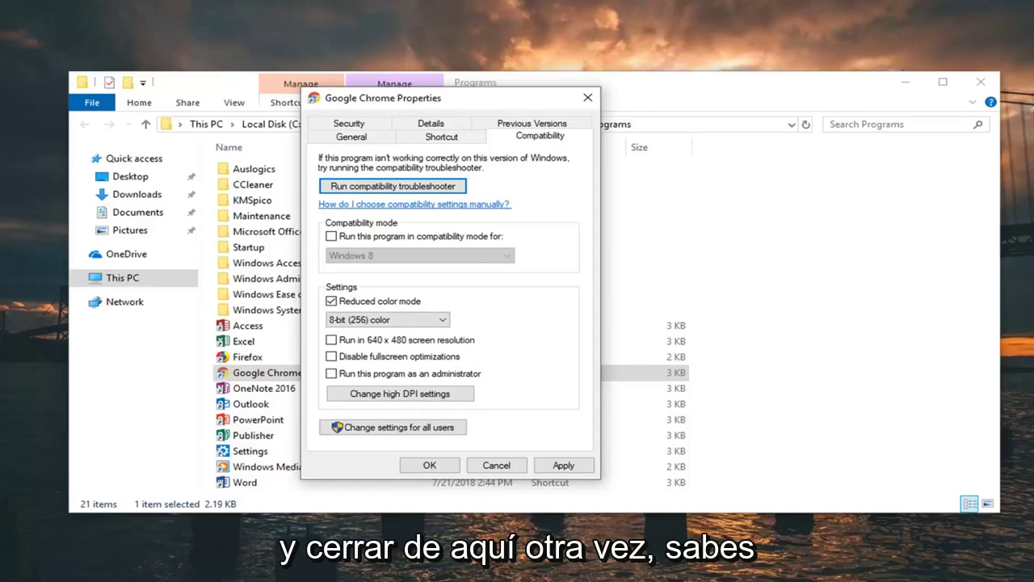
key(Escape)
click(981, 81)
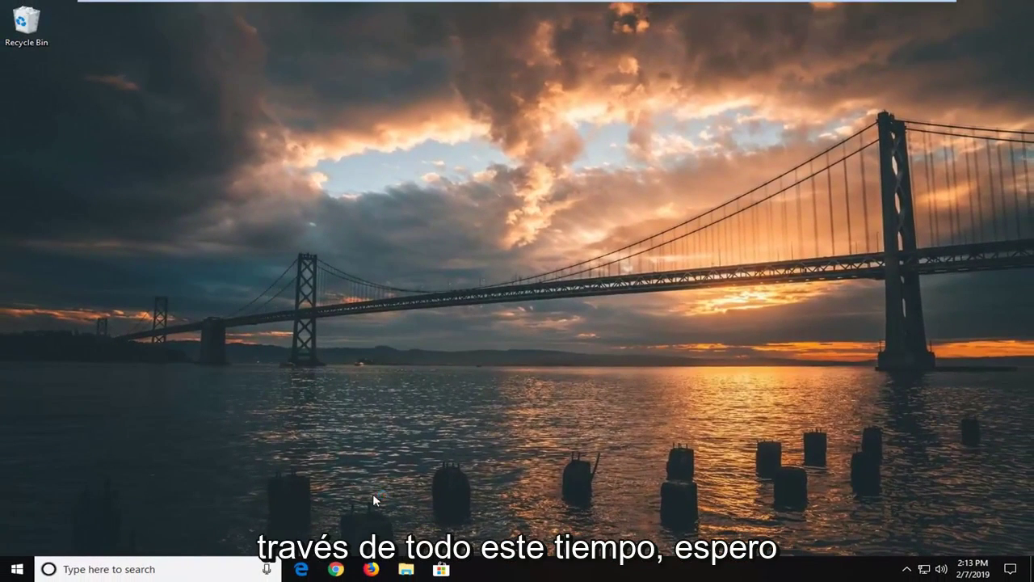
Launch Google Chrome and maximize its window
key(super+2)
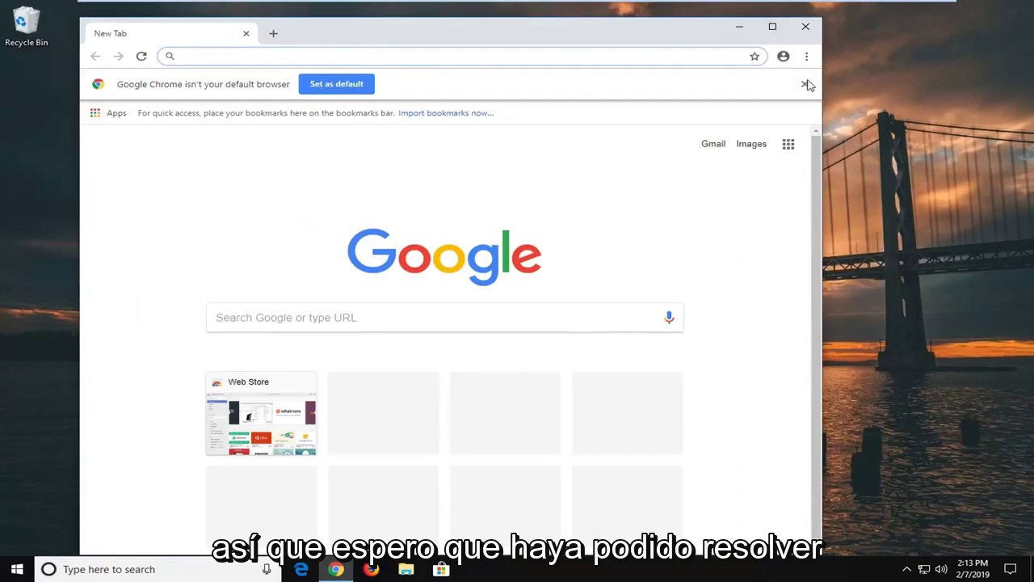
click(772, 28)
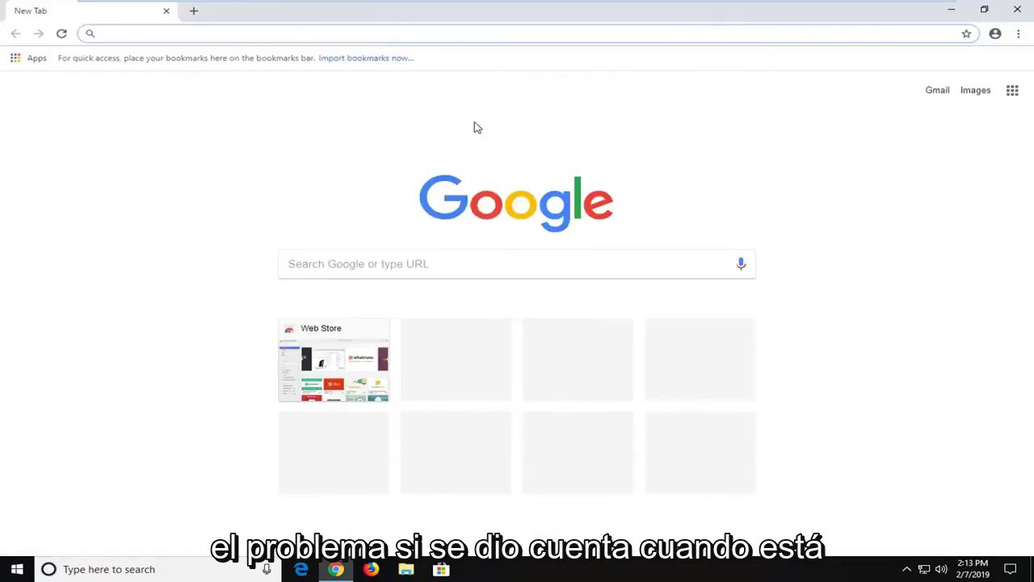
click(984, 10)
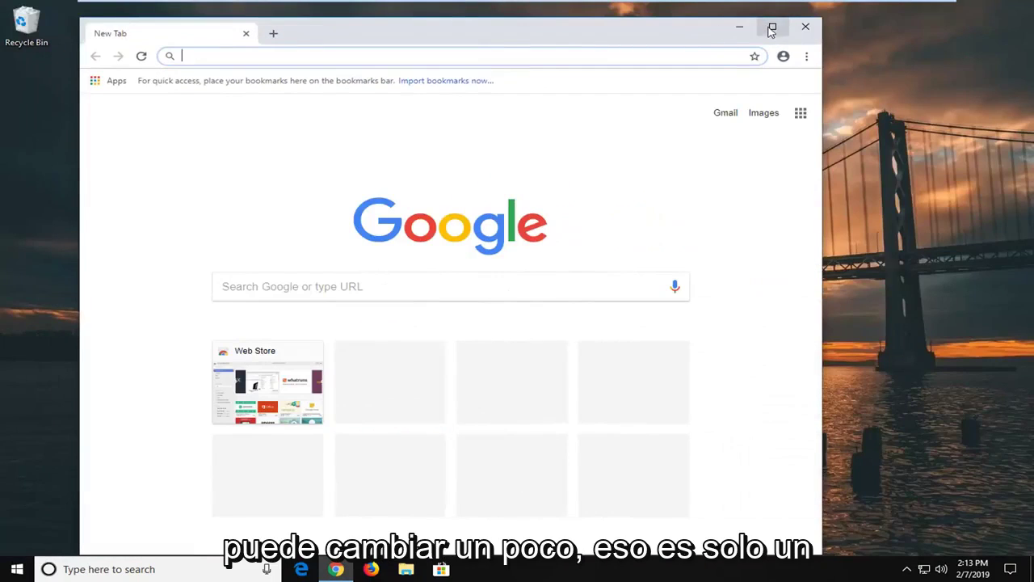
click(772, 27)
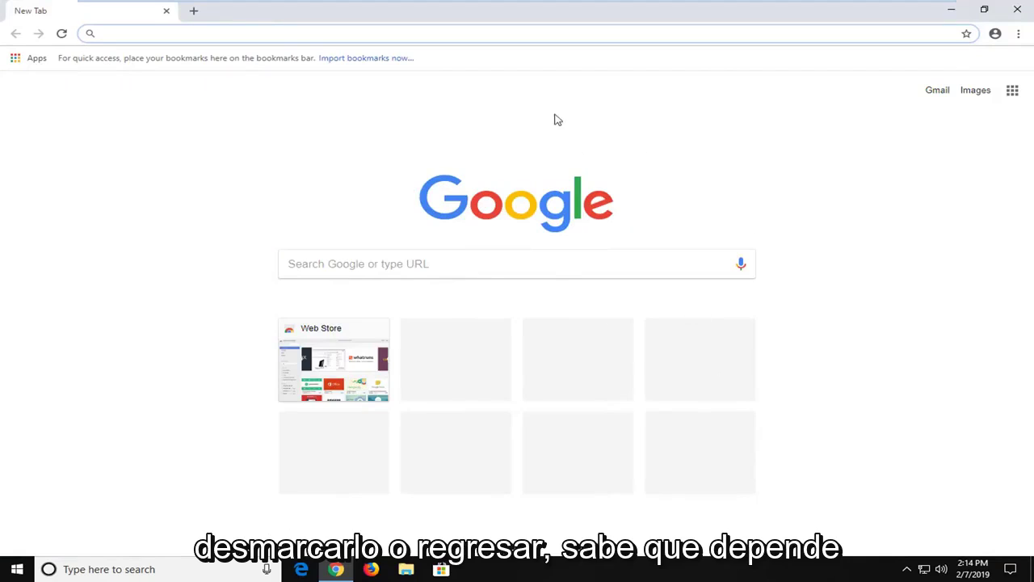
click(77, 114)
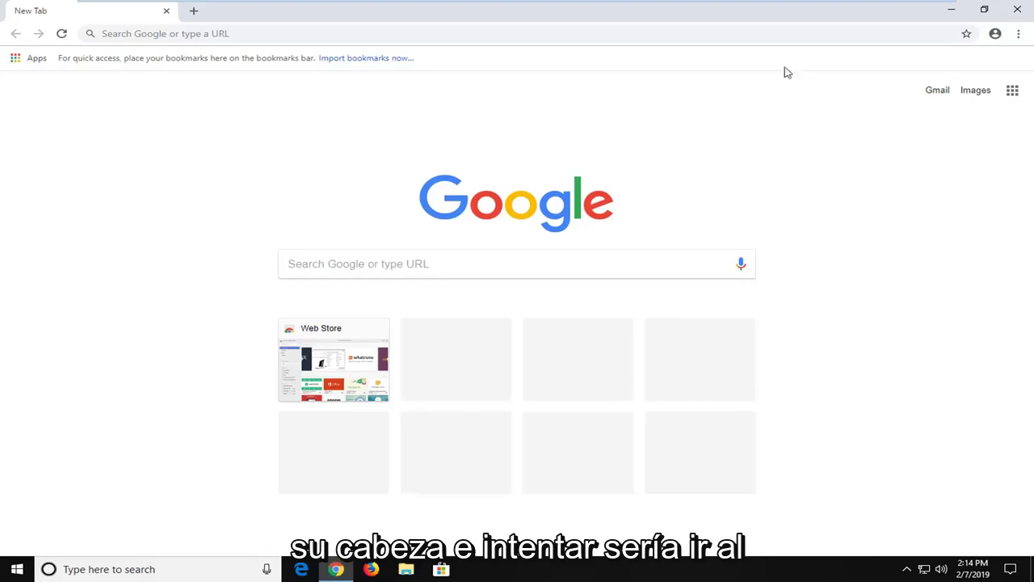
Open the browser's Settings page and go to its end
click(1017, 39)
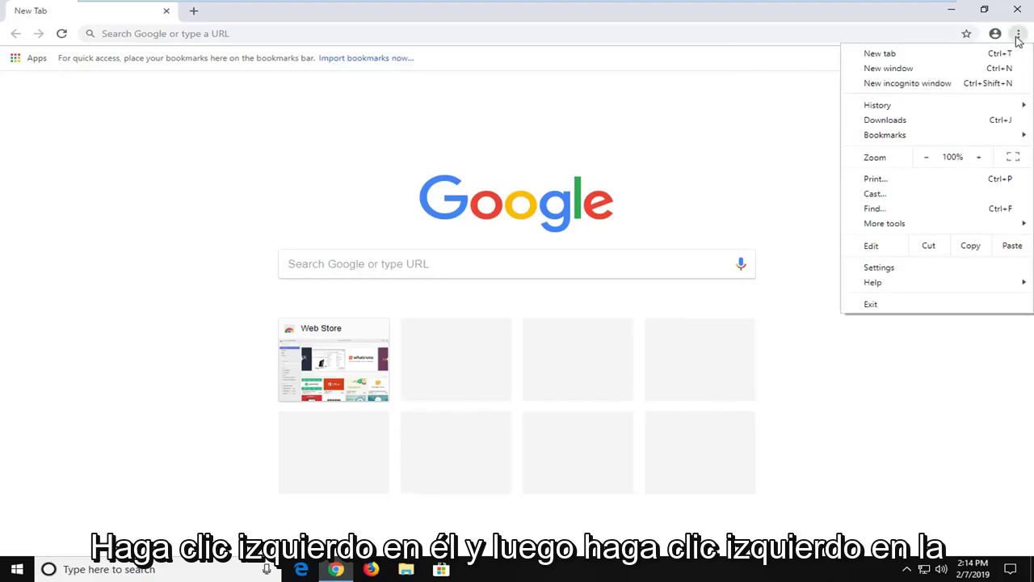
click(886, 270)
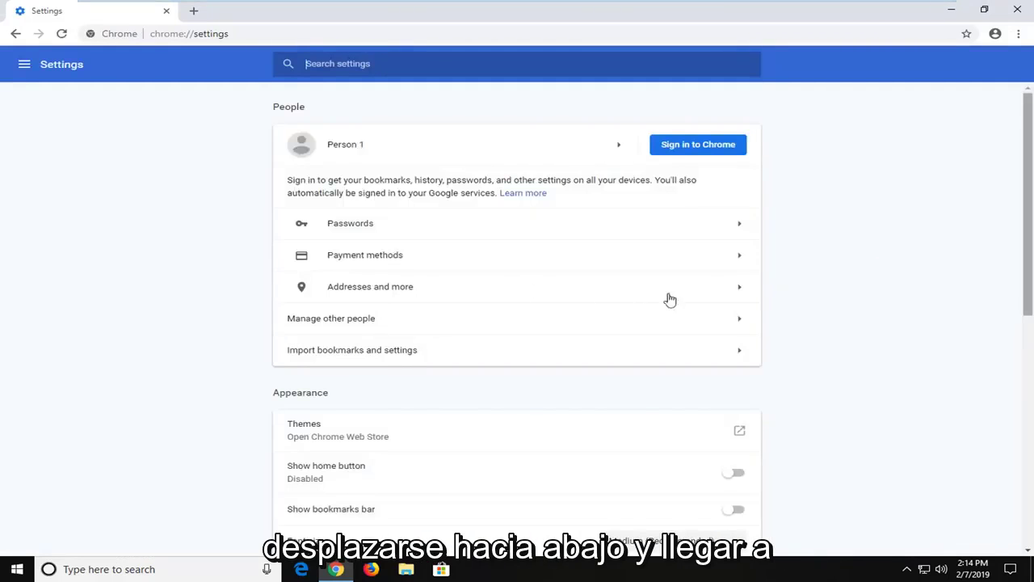
scroll(1022, 275, down, 6)
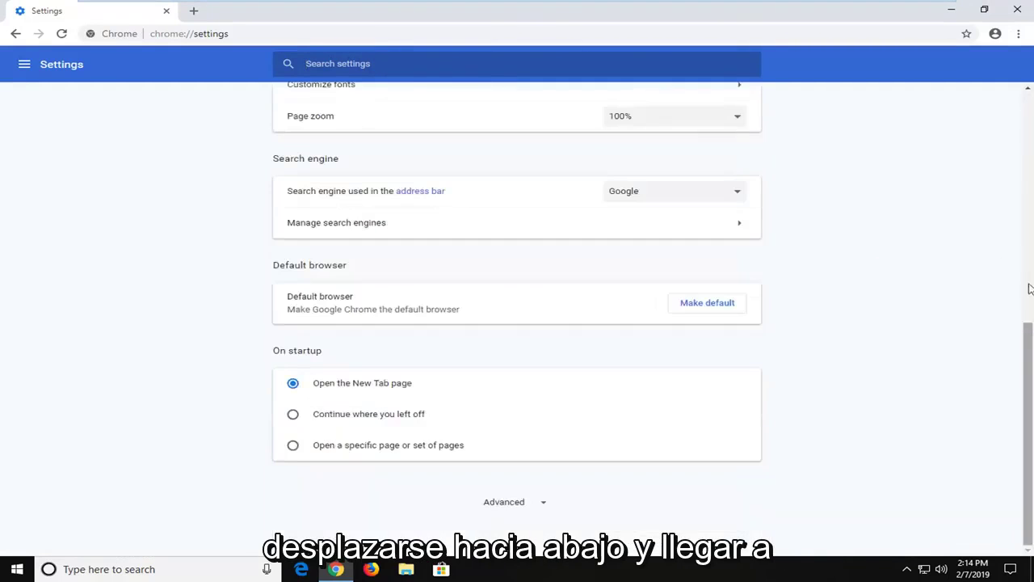
click(508, 501)
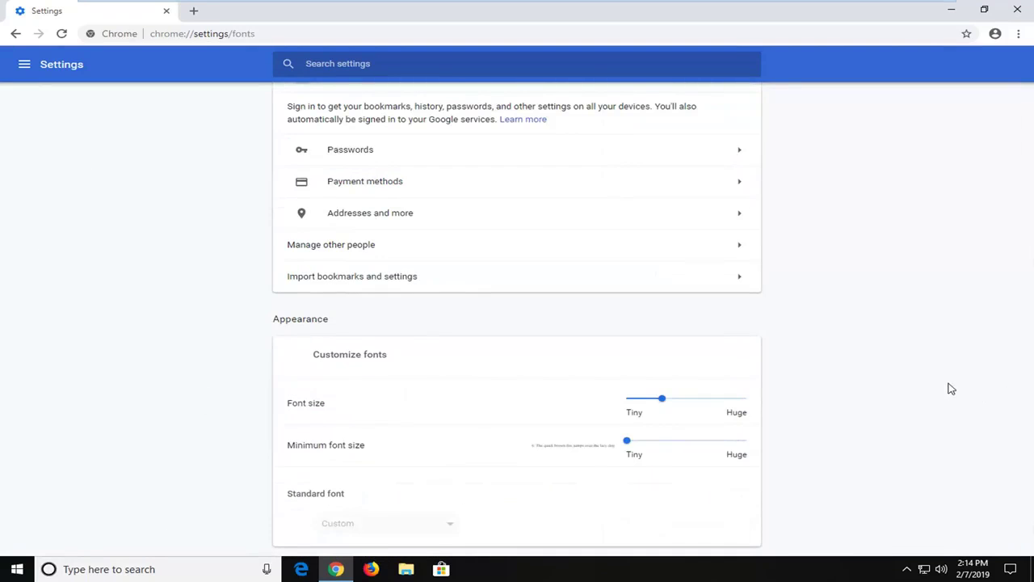
scroll(1027, 364, down, 5)
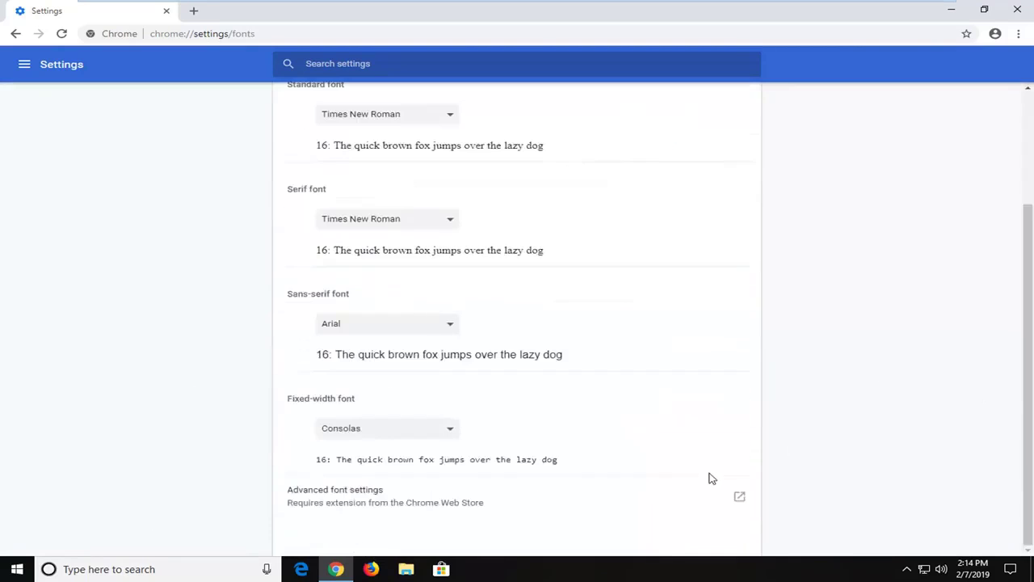
scroll(517, 278, up, 3)
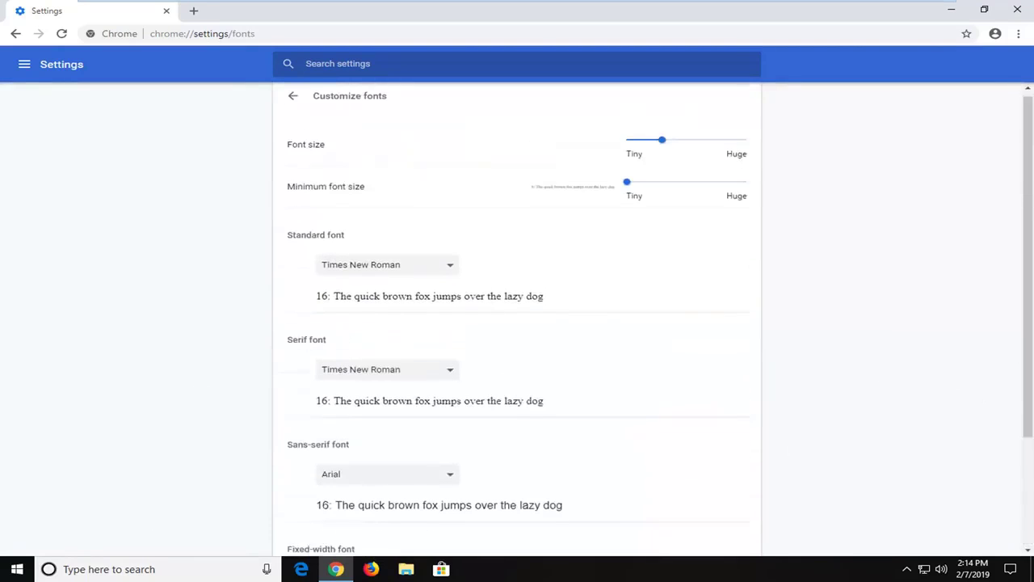
click(291, 103)
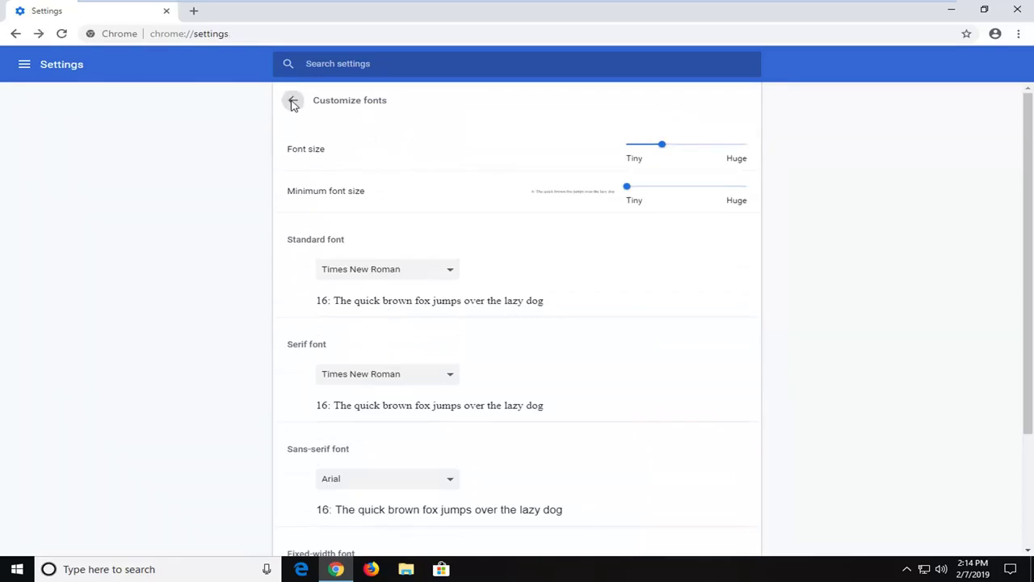
Turn off hardware acceleration in the System section of the advanced settings, and relaunch the browser to apply it
scroll(889, 380, down, 5)
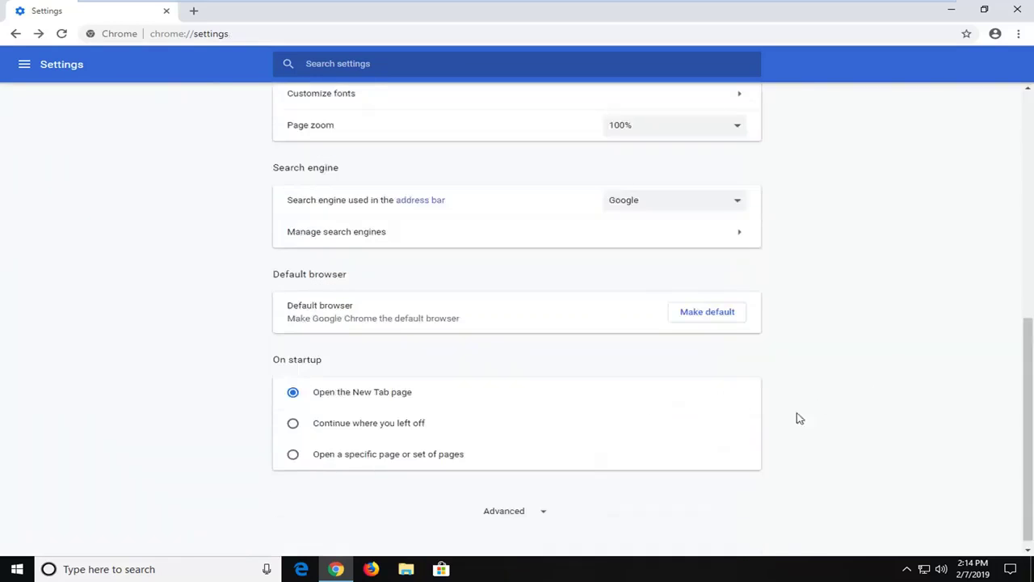
click(503, 504)
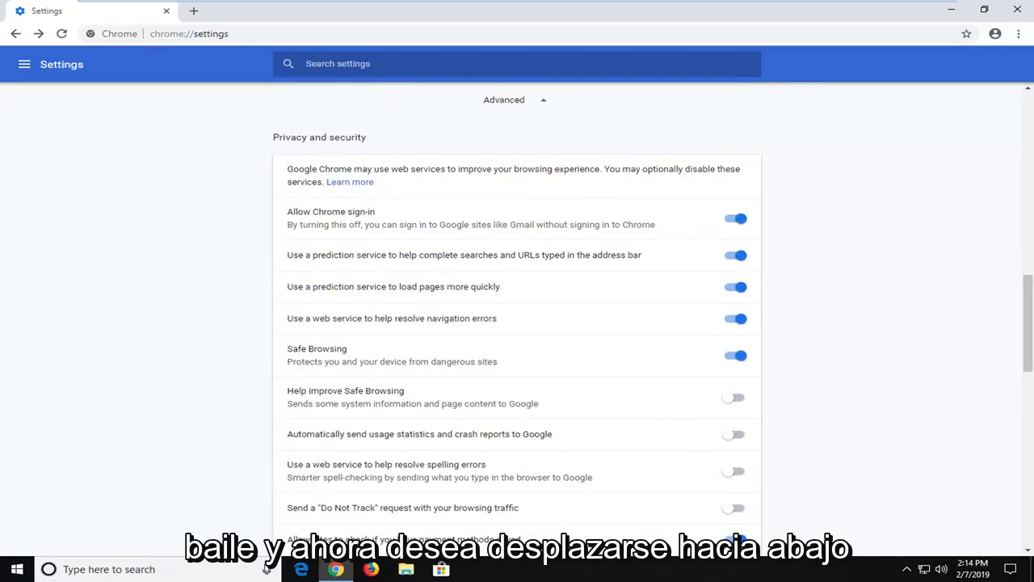
scroll(650, 385, down, 10)
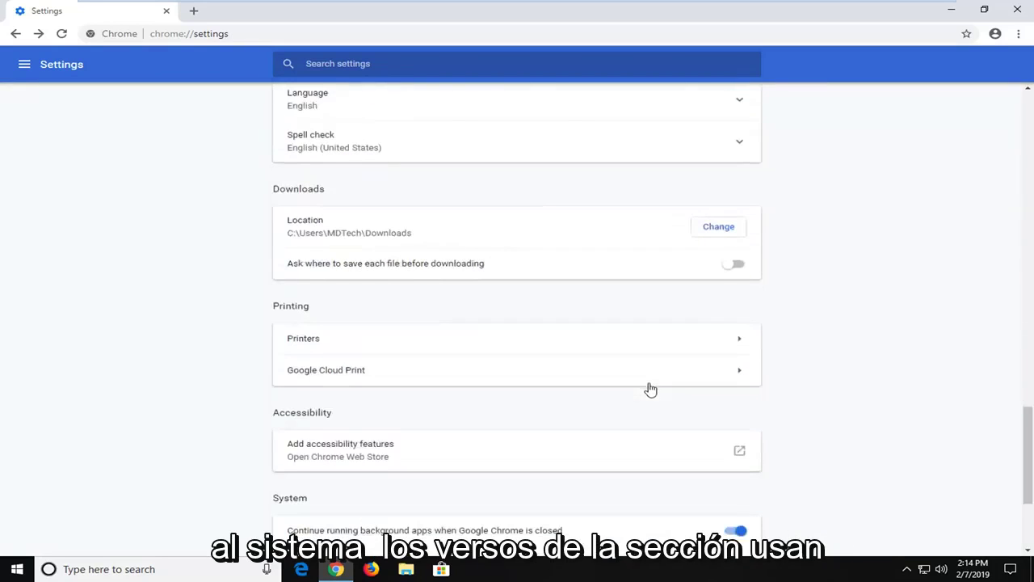
scroll(417, 452, down, 3)
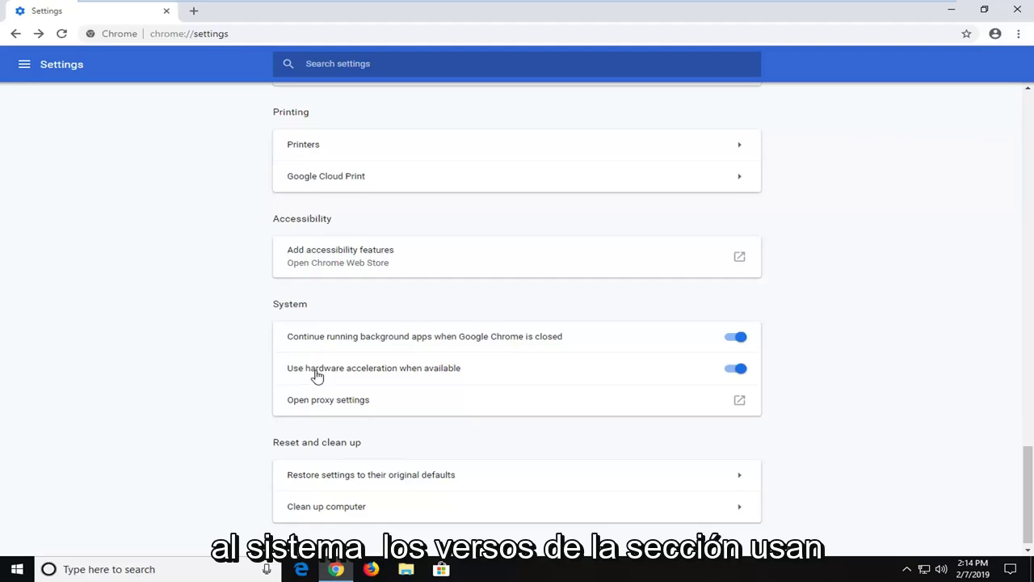
click(736, 370)
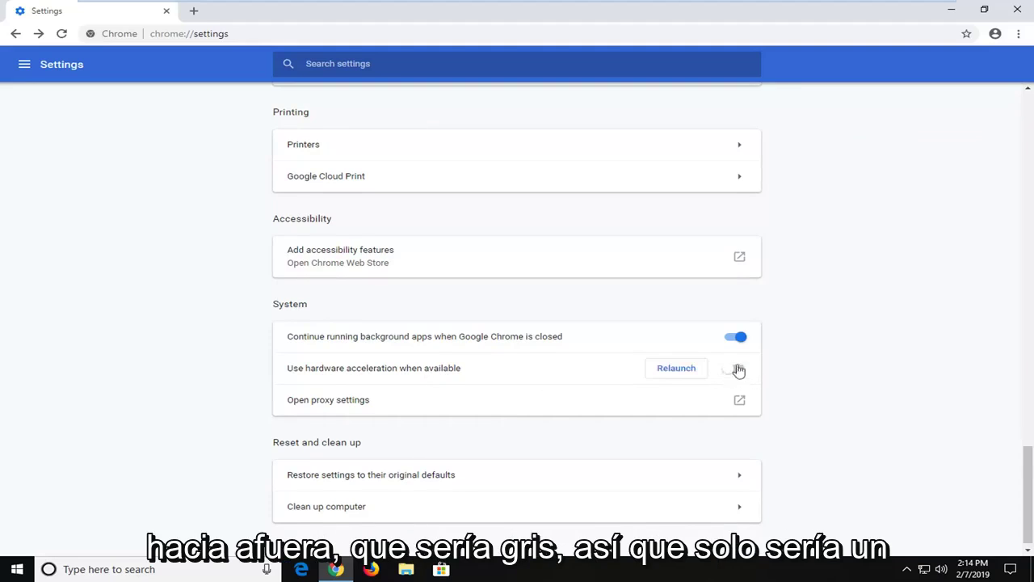
click(676, 369)
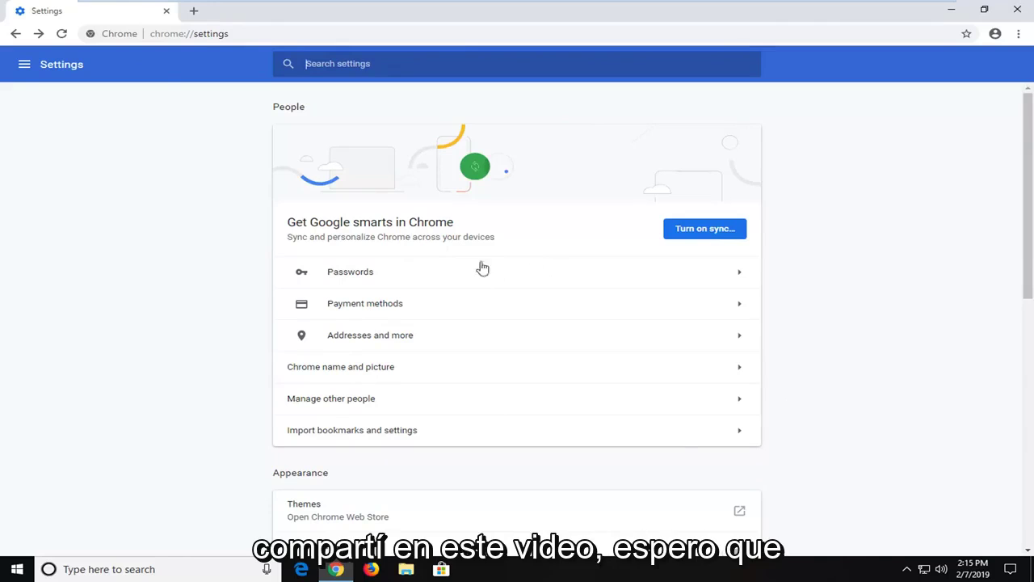
Close the browser window from the Settings page
scroll(833, 291, down, 9)
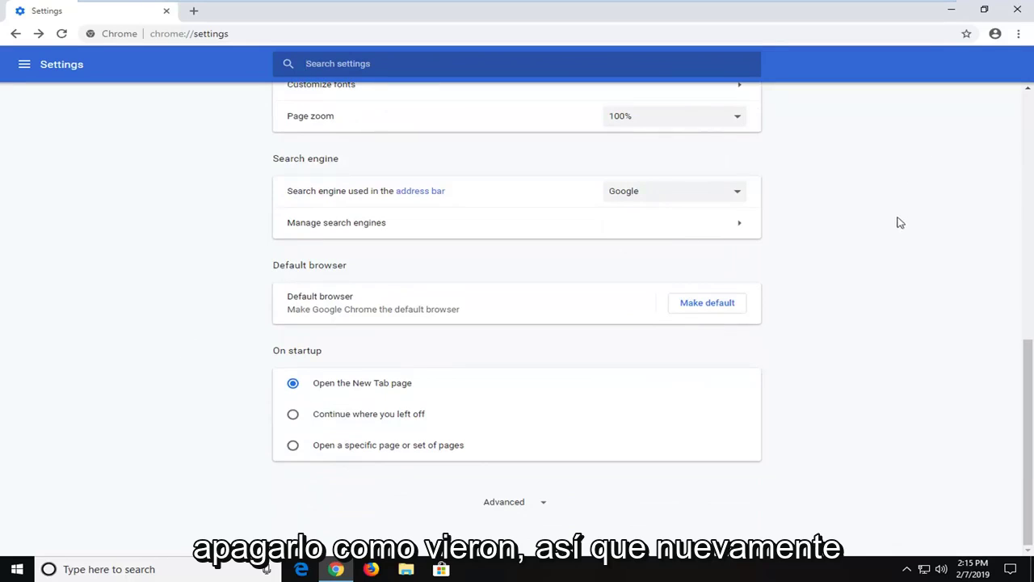
click(1018, 9)
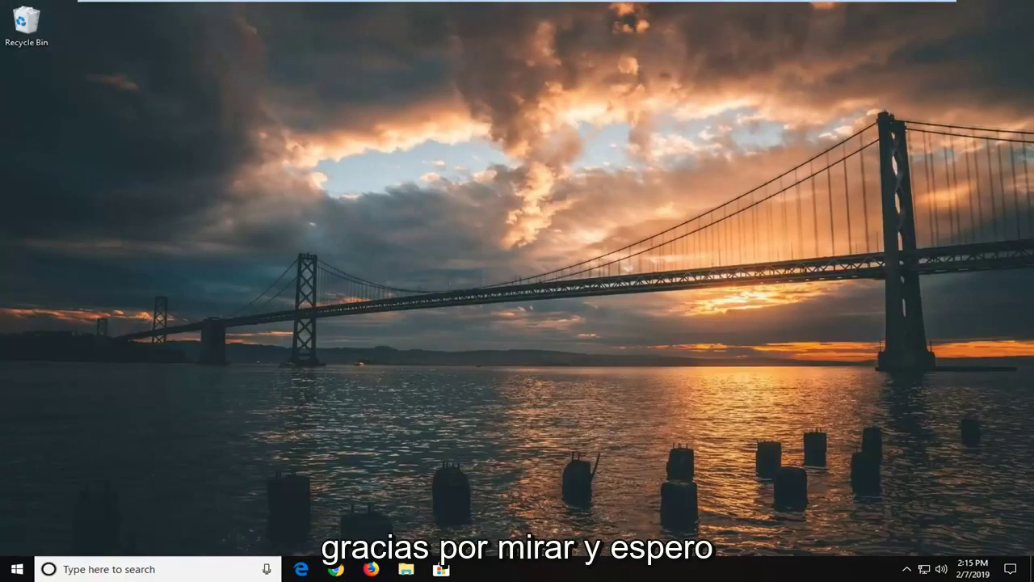